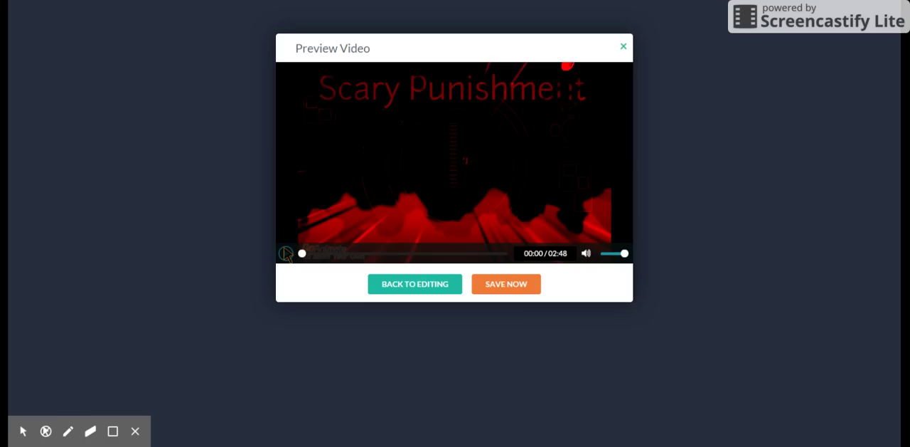
Start playback of the 2:48 'Scary Punishment' recording in the Preview Video player
click(286, 253)
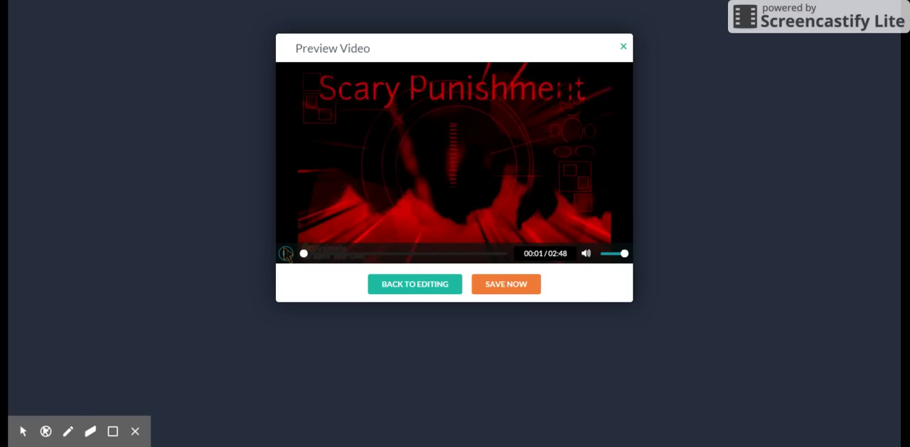